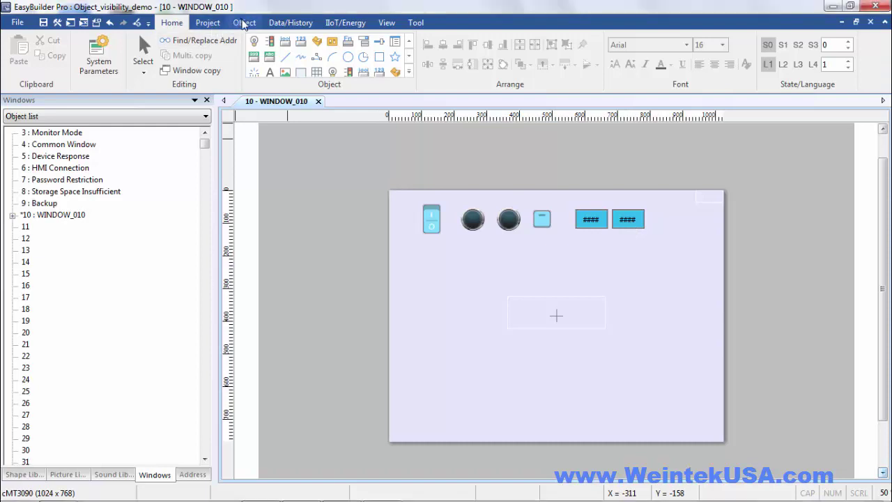
Step: Open the Timer list and inspect the accumulated ON delay timer using LB-0, LB-1 and LB-2
{"action": "left_click", "coordinate": [244, 23]}
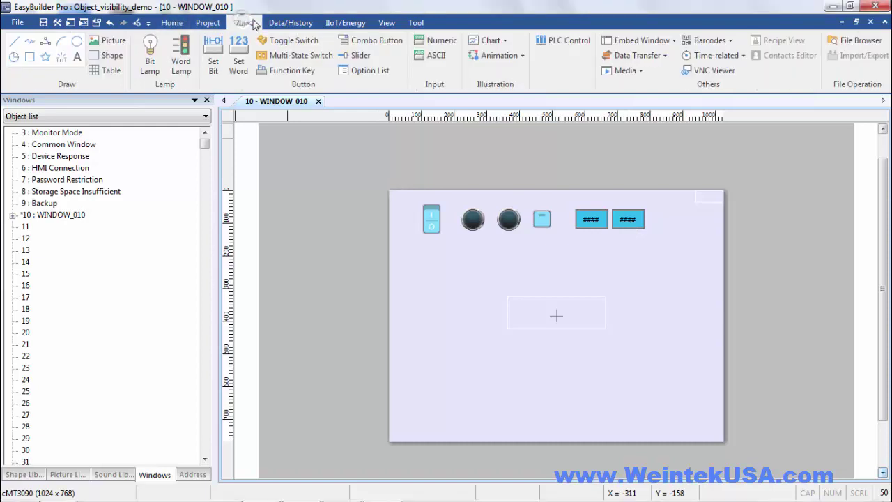
{"action": "left_click", "coordinate": [716, 57]}
{"action": "left_click", "coordinate": [712, 85]}
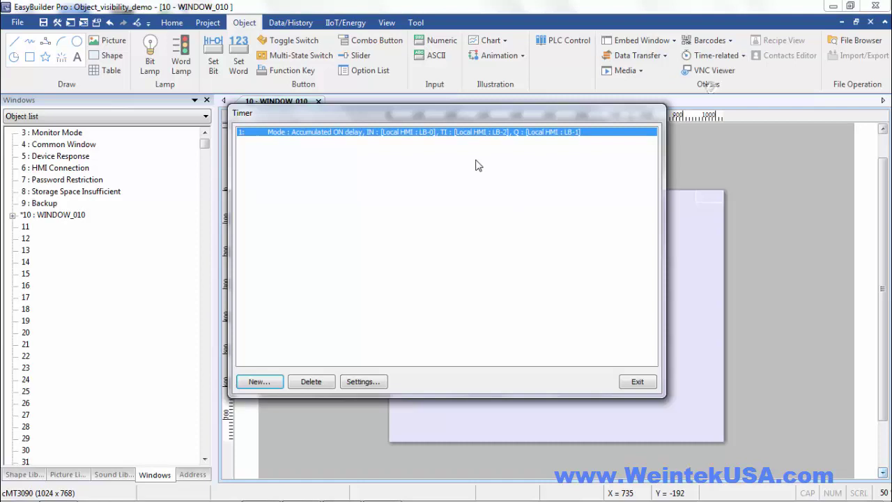
{"action": "double_click", "coordinate": [470, 132]}
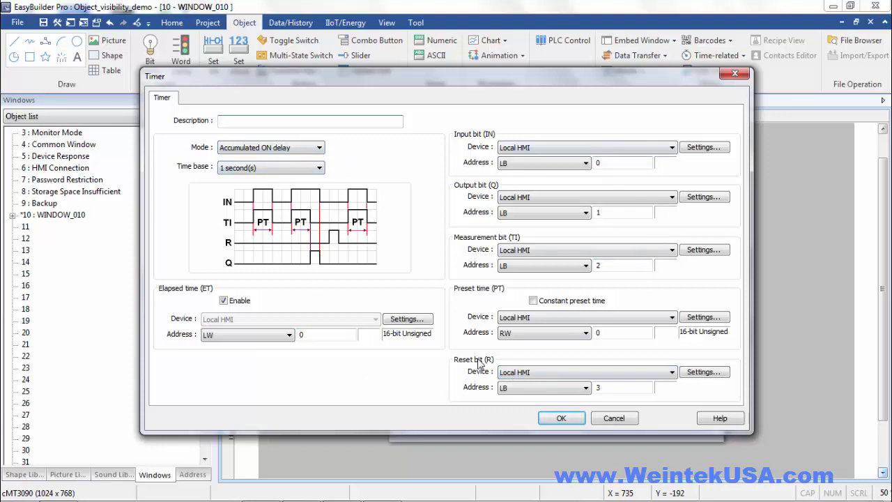
{"action": "left_click", "coordinate": [606, 420]}
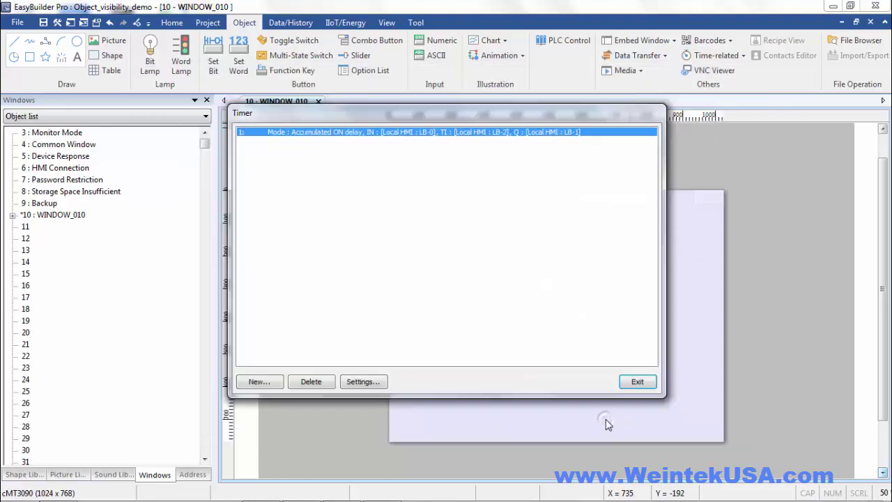
Step: Exit the Timer list to return to the WINDOW_010 canvas
{"action": "left_click", "coordinate": [637, 382]}
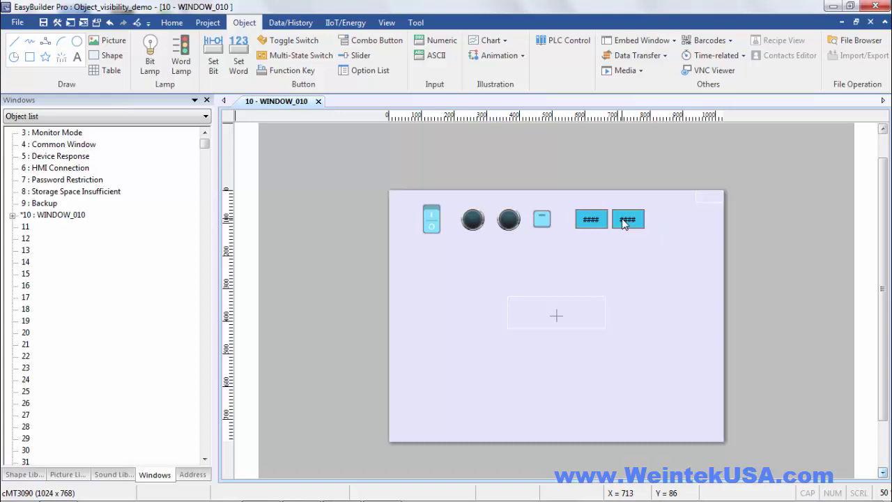
Step: Copy the top row of objects and paste the duplicates as a second row below
{"action": "left_click", "coordinate": [660, 260]}
{"action": "left_click_drag", "start_coordinate": [508, 258], "coordinate": [418, 198]}
{"action": "key", "text": "ctrl+v"}
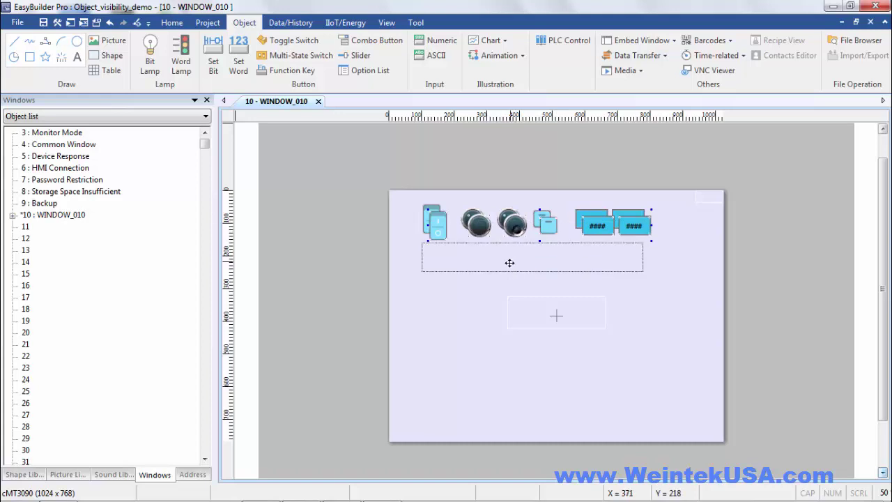
{"action": "left_click", "coordinate": [509, 268]}
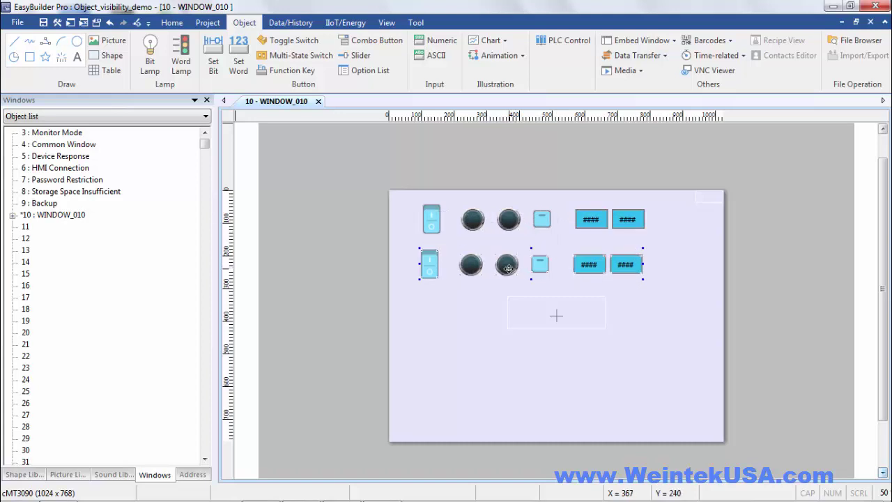
{"action": "left_click", "coordinate": [439, 345]}
Step: Make the second-row left lamp show only when LB-1 is ON, hiding it when disabled
{"action": "double_click", "coordinate": [471, 267]}
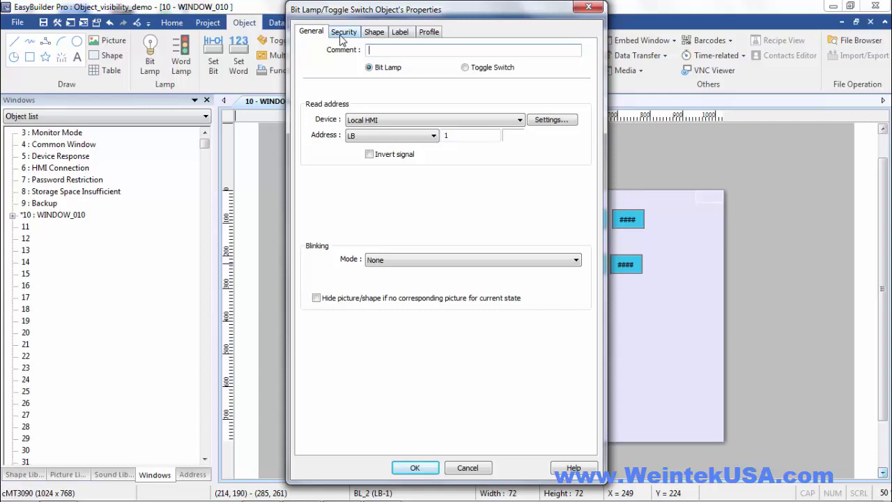
{"action": "left_click", "coordinate": [340, 35]}
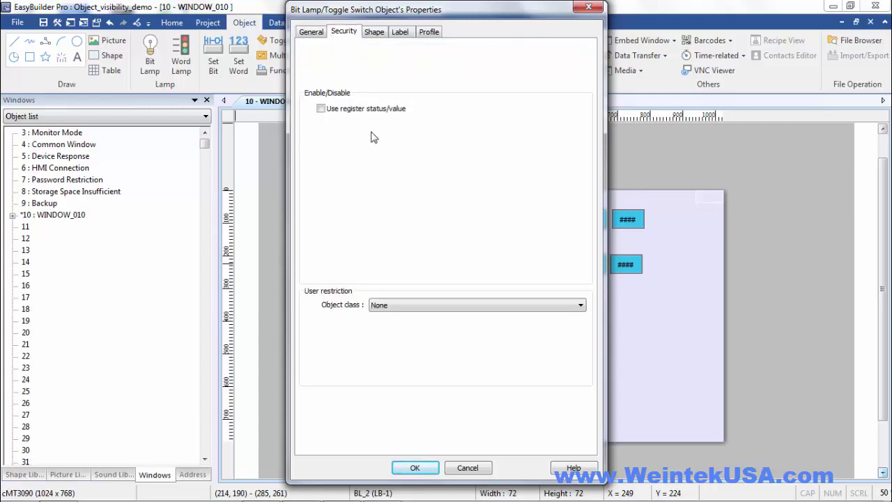
{"action": "left_click", "coordinate": [321, 109]}
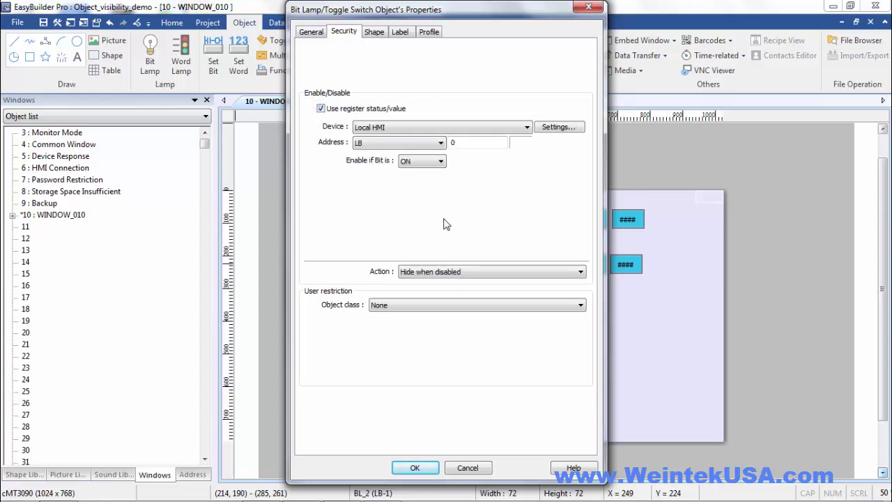
{"action": "left_click", "coordinate": [440, 276]}
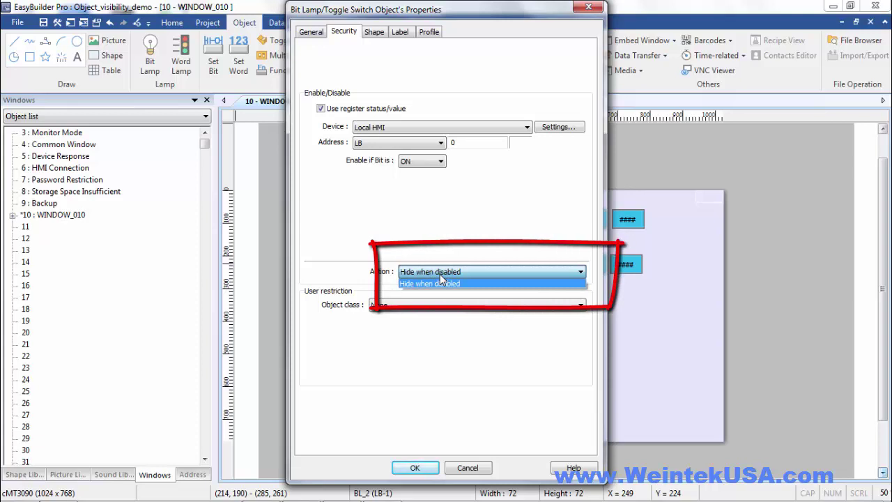
{"action": "left_click", "coordinate": [492, 276]}
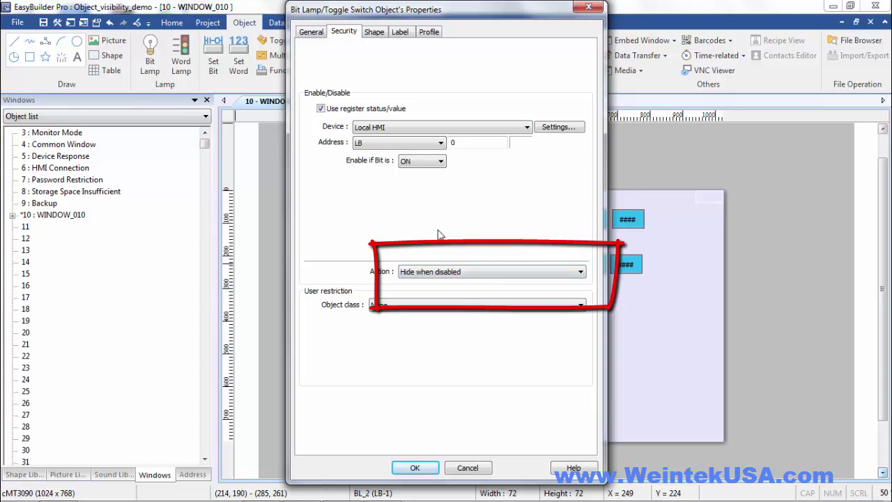
{"action": "left_click", "coordinate": [437, 131]}
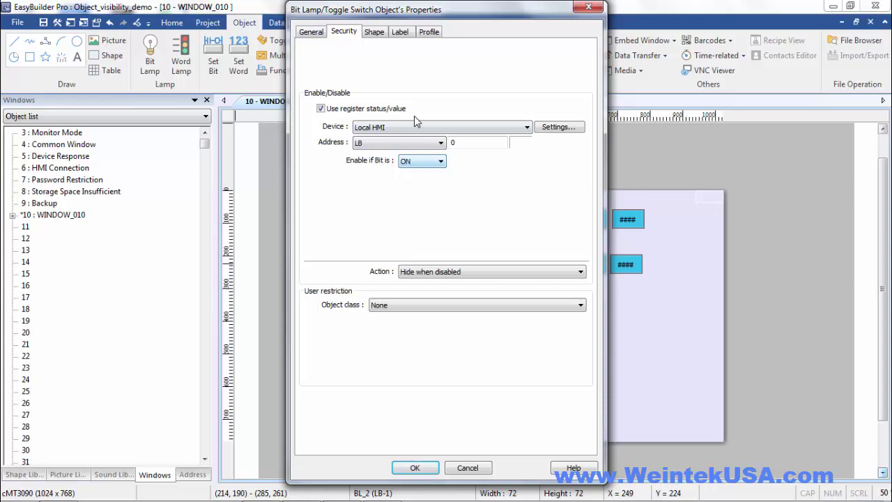
{"action": "double_click", "coordinate": [456, 141]}
{"action": "type", "text": "1"}
{"action": "left_click", "coordinate": [414, 468]}
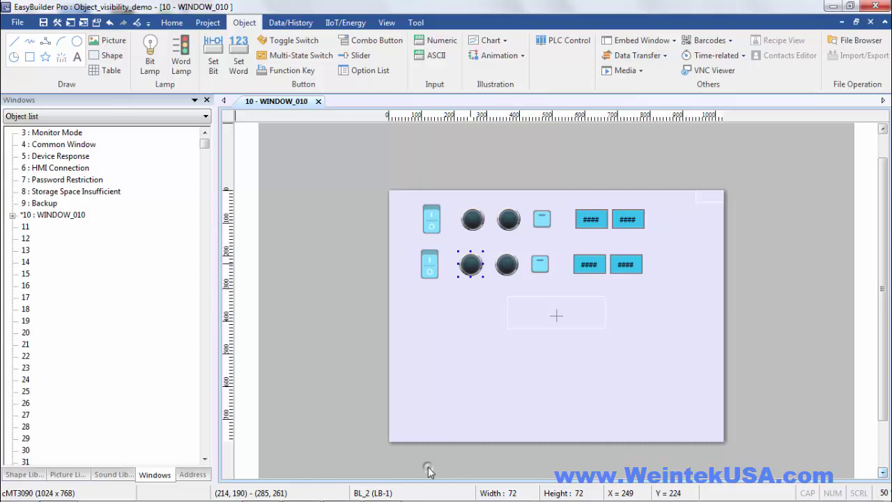
Step: Base the second-row right numeric display's visibility on a word register
{"action": "double_click", "coordinate": [587, 266]}
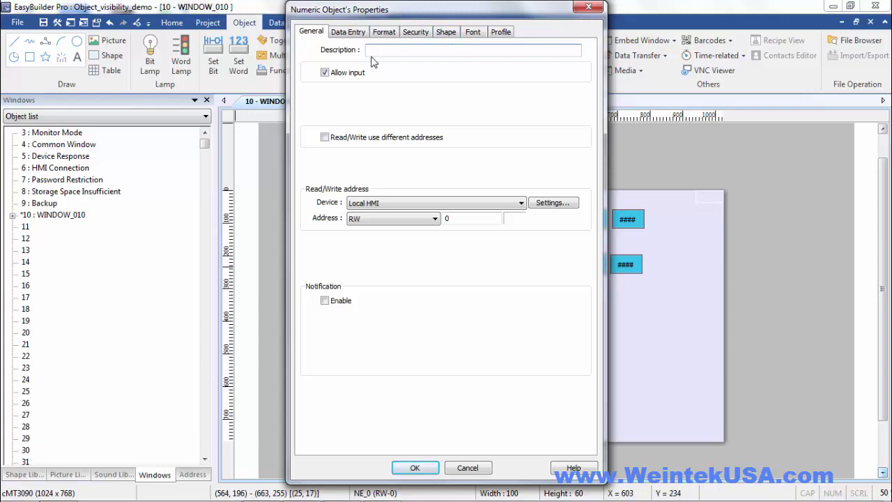
{"action": "key", "text": "Escape"}
{"action": "left_click", "coordinate": [625, 267]}
{"action": "double_click", "coordinate": [625, 266]}
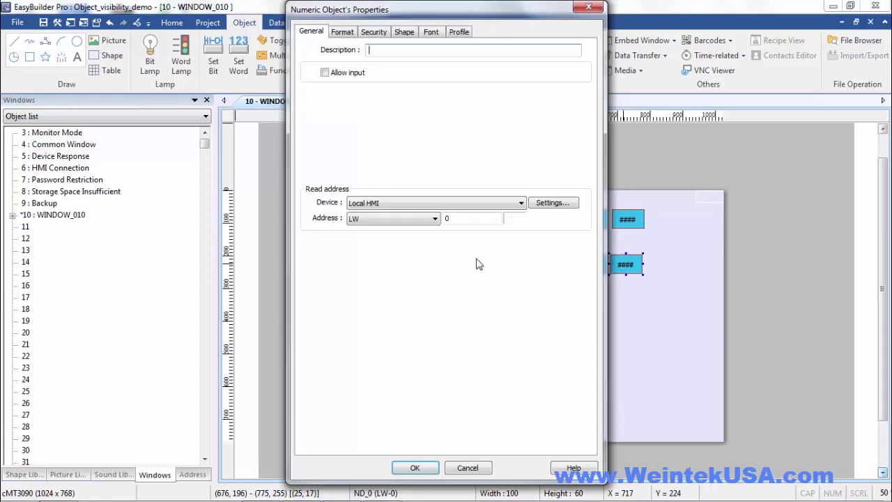
{"action": "left_click", "coordinate": [374, 32]}
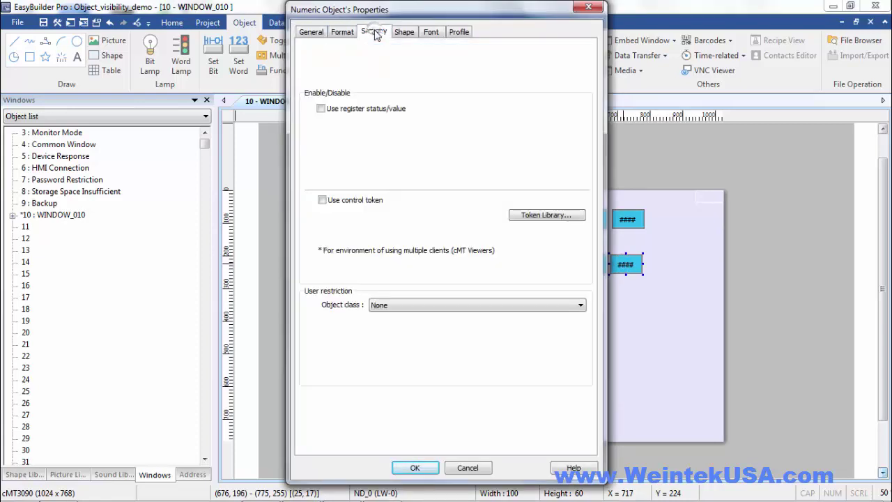
{"action": "left_click", "coordinate": [320, 109]}
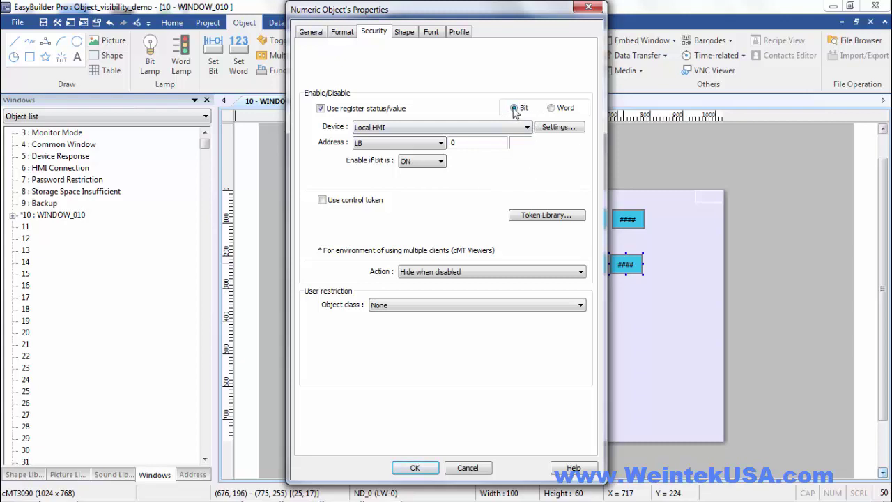
{"action": "left_click", "coordinate": [551, 110]}
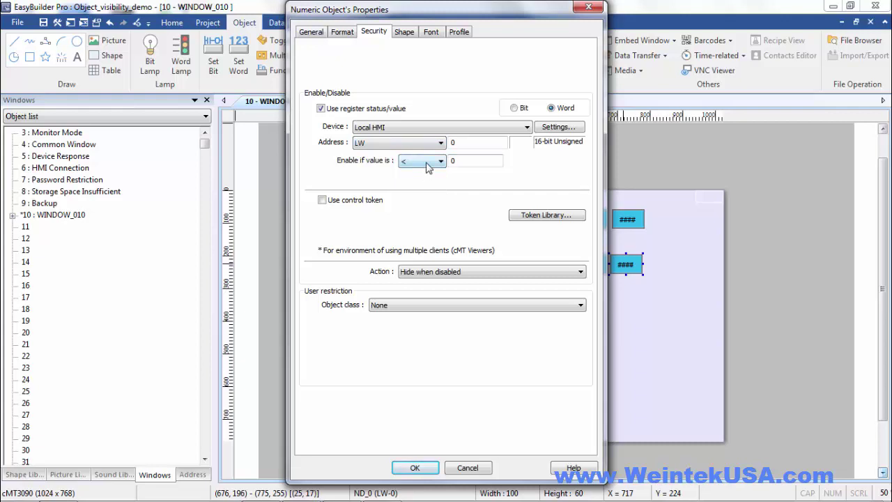
Step: Enable the display only when LW-0 is greater than 5, hiding it when disabled
{"action": "left_click", "coordinate": [428, 167]}
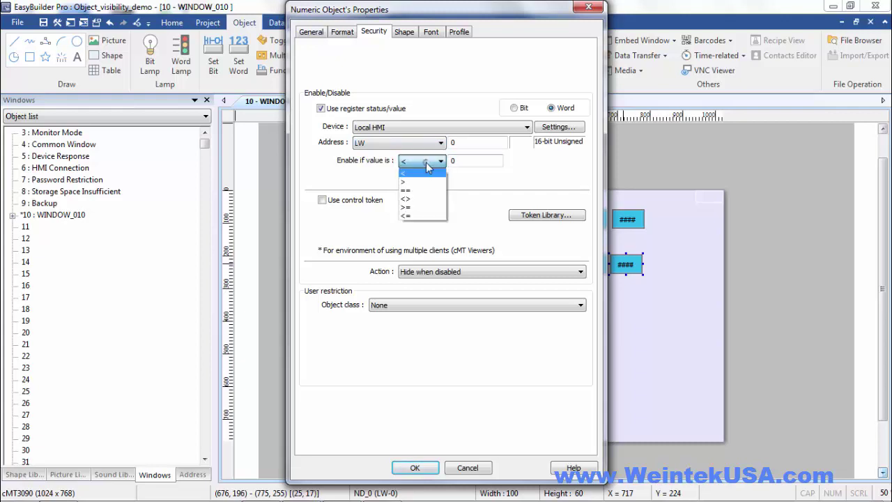
{"action": "left_click", "coordinate": [415, 209]}
{"action": "left_click", "coordinate": [420, 183]}
{"action": "double_click", "coordinate": [459, 161]}
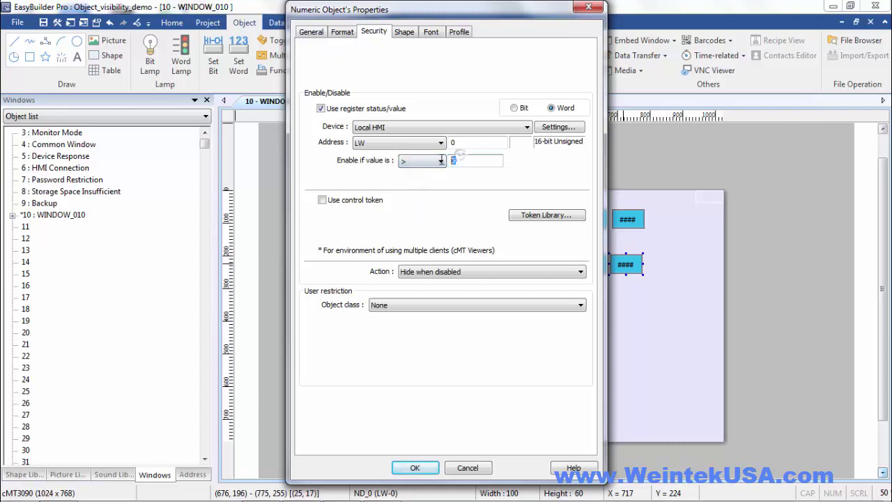
{"action": "type", "text": "5"}
{"action": "left_click", "coordinate": [480, 274]}
{"action": "left_click", "coordinate": [478, 277]}
{"action": "left_click", "coordinate": [414, 468]}
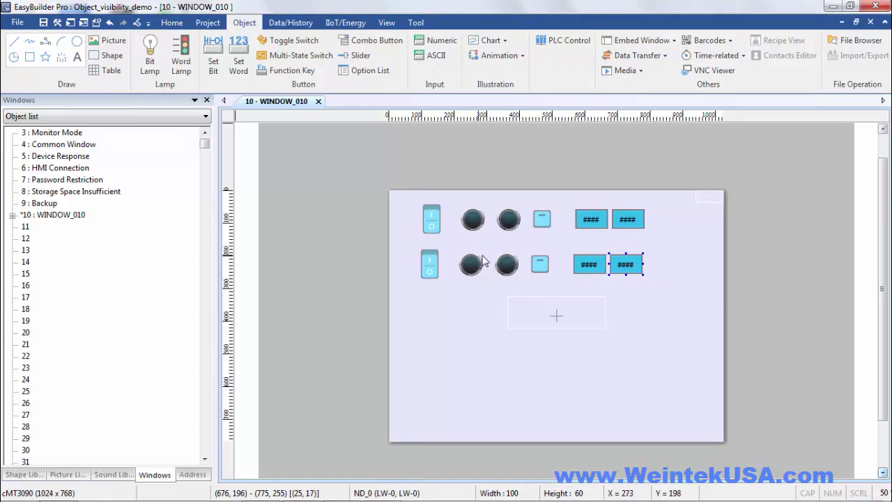
{"action": "double_click", "coordinate": [470, 266]}
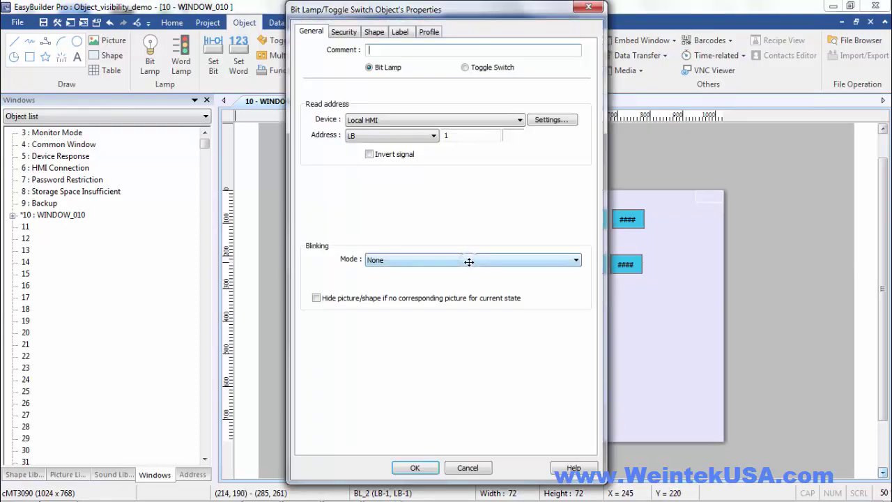
{"action": "left_click", "coordinate": [350, 35]}
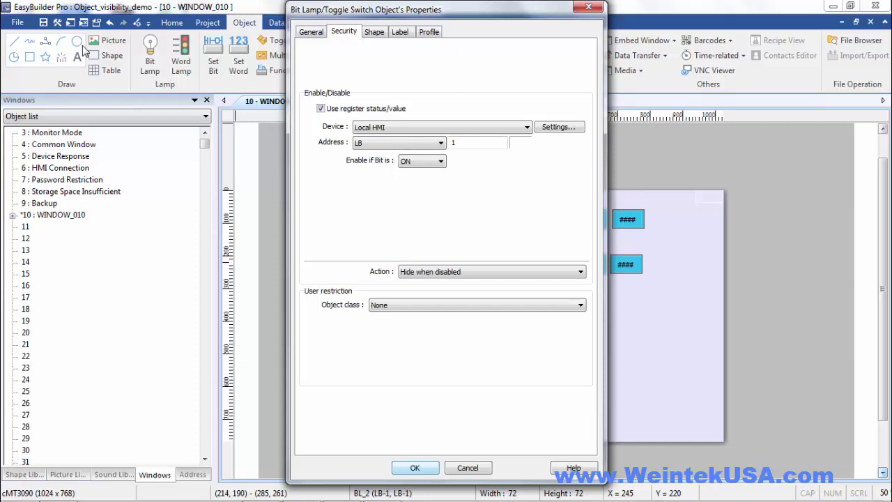
{"action": "key", "text": "Return"}
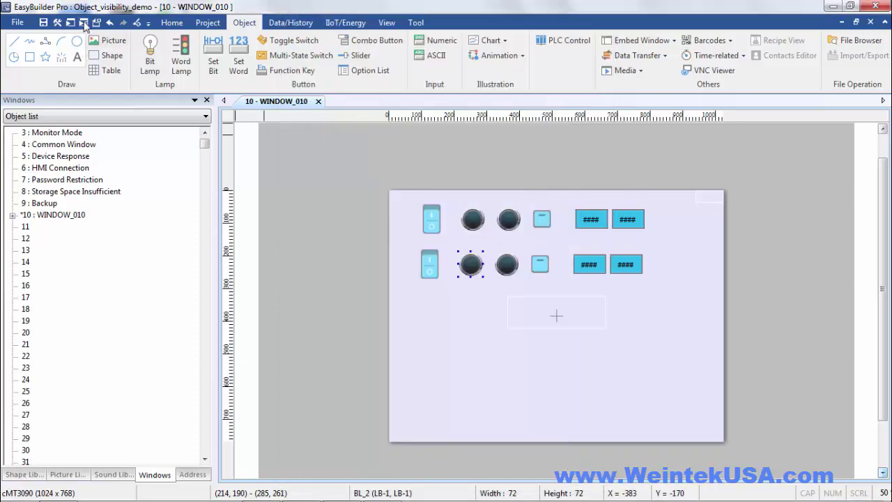
Step: Launch offline simulation of WINDOW_010 in cMT Viewer
{"action": "left_click", "coordinate": [83, 23]}
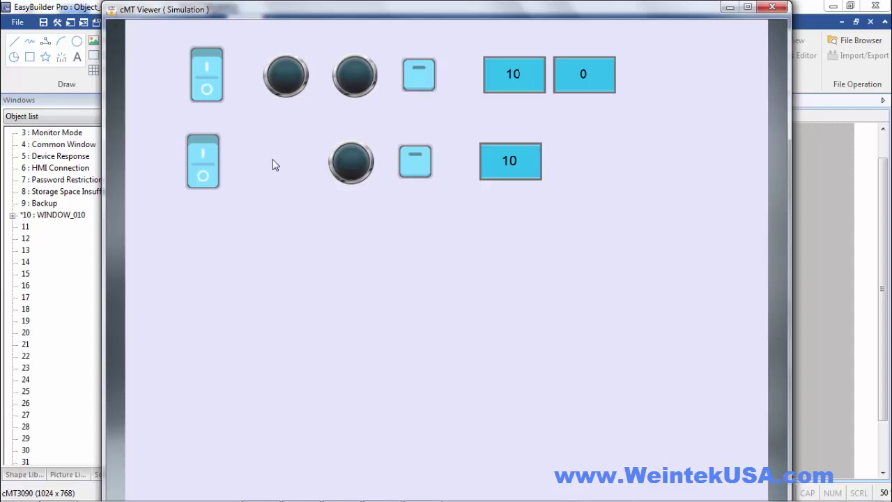
Step: Turn on the top toggle switch to start the timer, then reset its count
{"action": "left_click", "coordinate": [206, 65]}
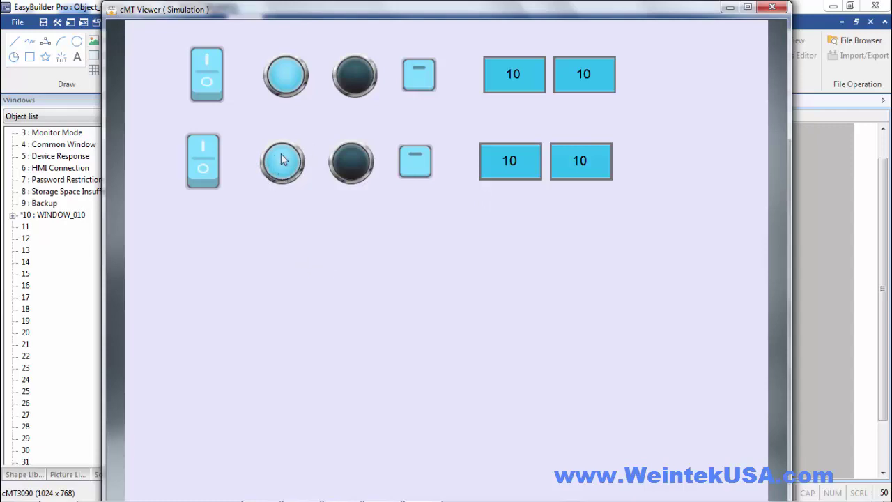
{"action": "left_click", "coordinate": [415, 164]}
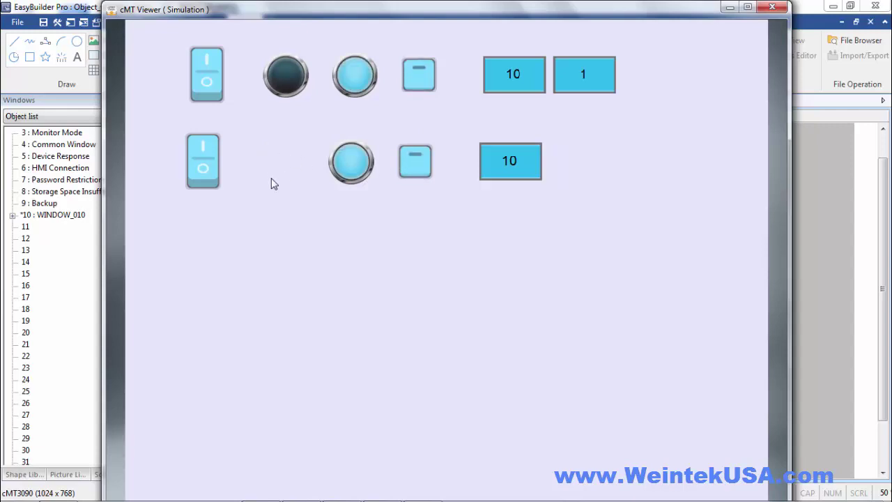